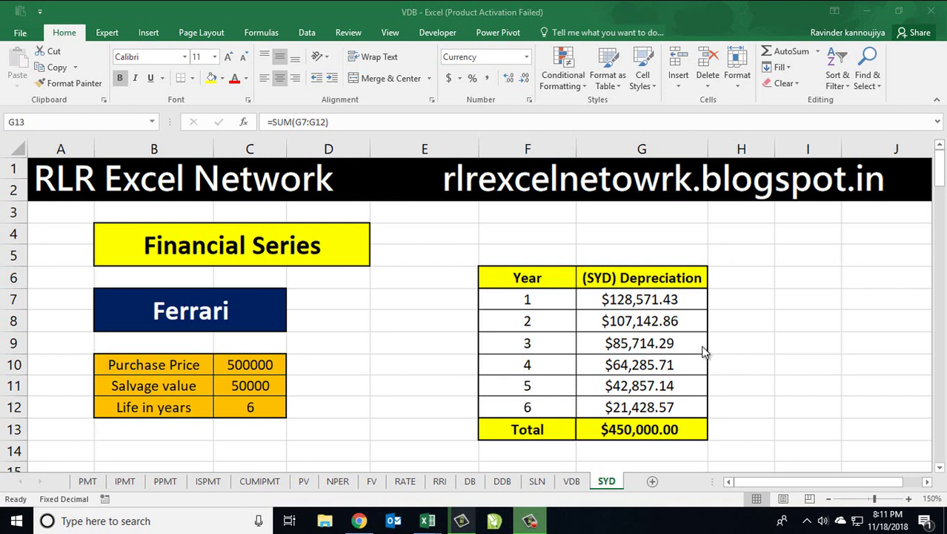
Review the Ferrari asset inputs: purchase price 500000, salvage value and life in years
{"action": "left_click", "coordinate": [248, 312]}
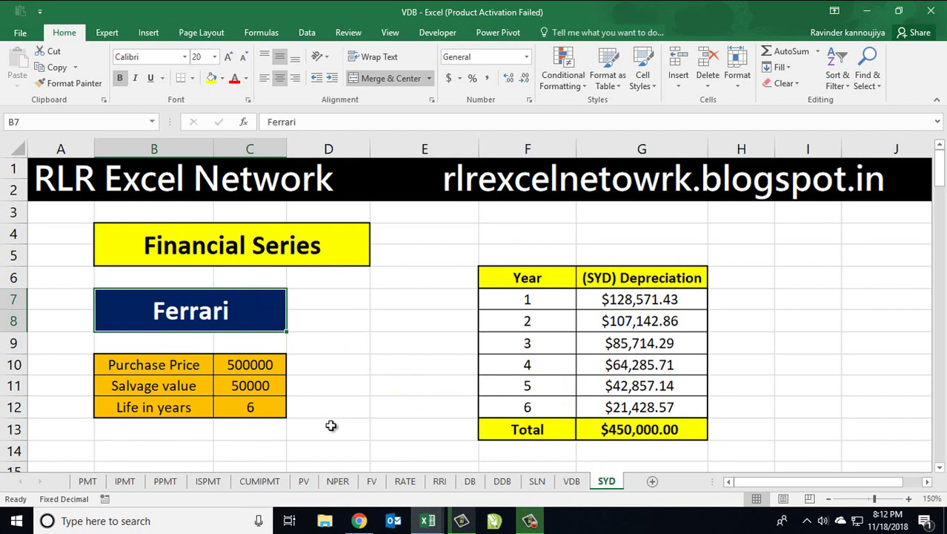
{"action": "key", "text": "Down"}
{"action": "key", "text": "Down"}
{"action": "key", "text": "Right"}
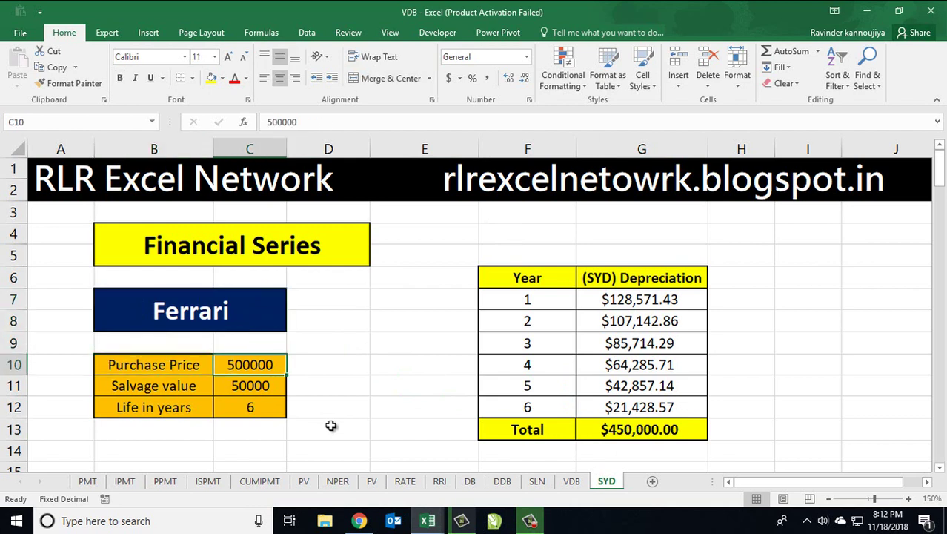
{"action": "key", "text": "Down"}
{"action": "key", "text": "Down"}
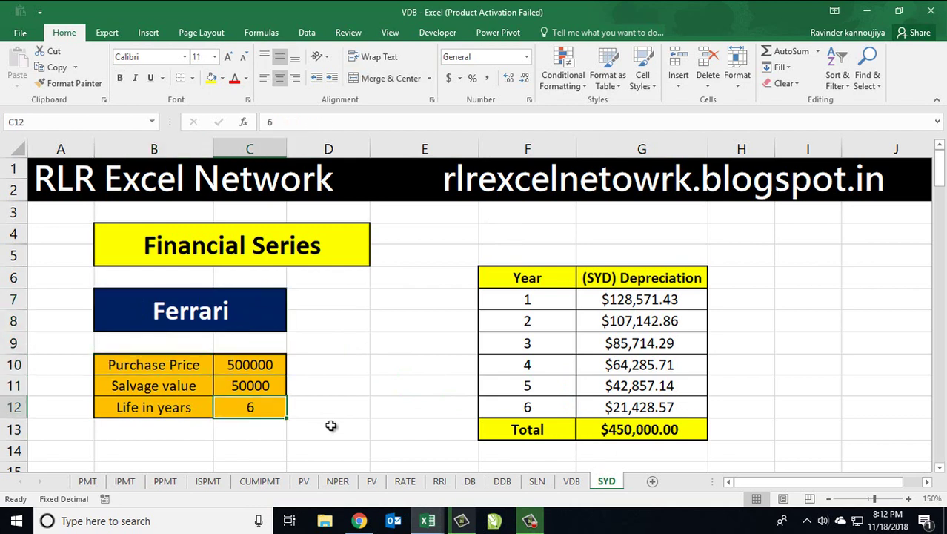
{"action": "key", "text": "Up"}
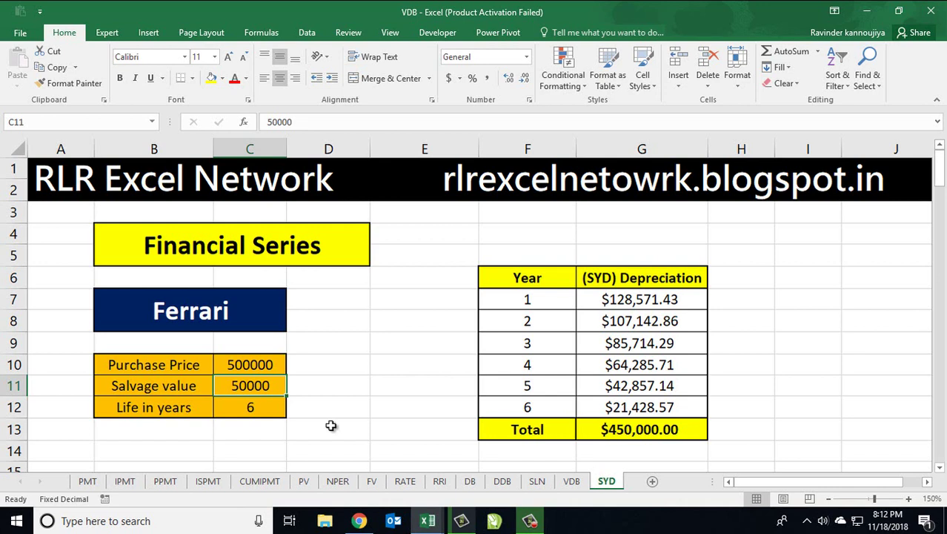
Clear the six yearly depreciation values in G7:G12
{"action": "key", "text": "Right"}
{"action": "key", "text": "Right"}
{"action": "key", "text": "Right"}
{"action": "key", "text": "Right"}
{"action": "key", "text": "Up"}
{"action": "key", "text": "Up"}
{"action": "key", "text": "Up"}
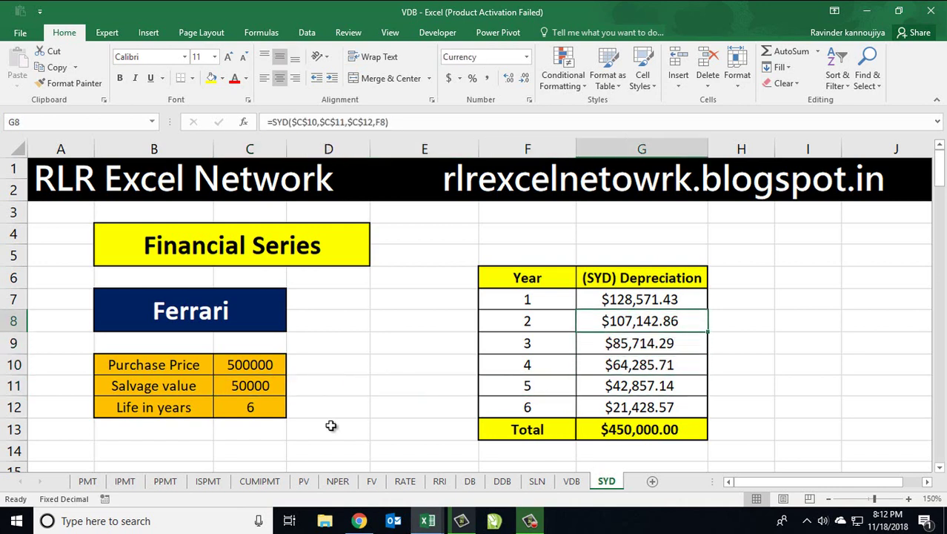
{"action": "key", "text": "Up"}
{"action": "key", "text": "shift+Down"}
{"action": "key", "text": "shift+Down"}
{"action": "key", "text": "shift+Down"}
{"action": "key", "text": "shift+Down"}
{"action": "key", "text": "shift+Down"}
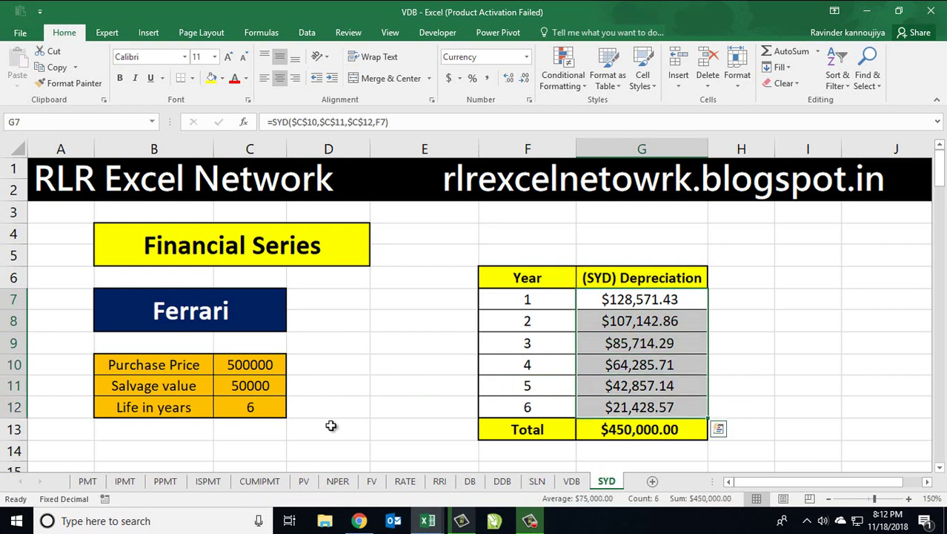
{"action": "key", "text": "Delete"}
{"action": "key", "text": "Up"}
{"action": "key", "text": "Down"}
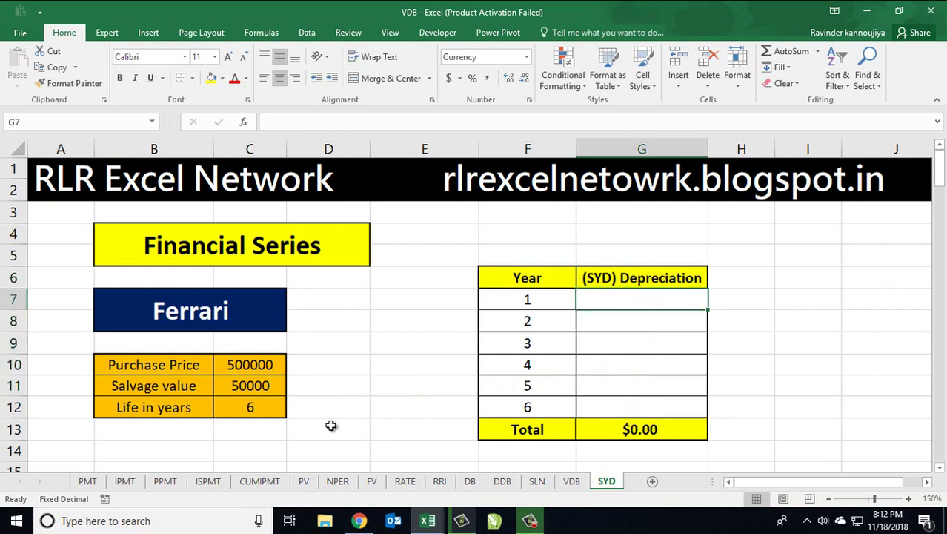
Start the year-1 formula in G7 as =SYD($C$10, with purchase price as cost
{"action": "type", "text": "="}
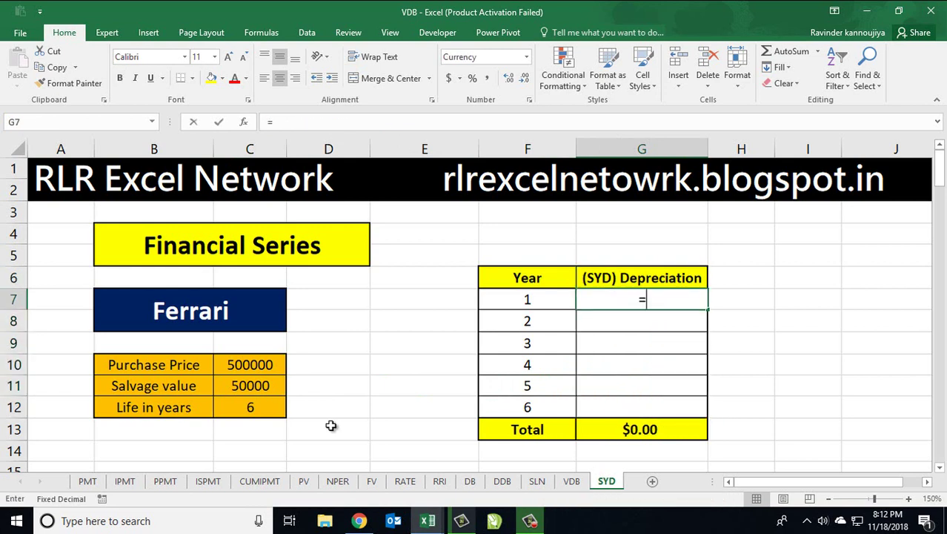
{"action": "type", "text": "syd"}
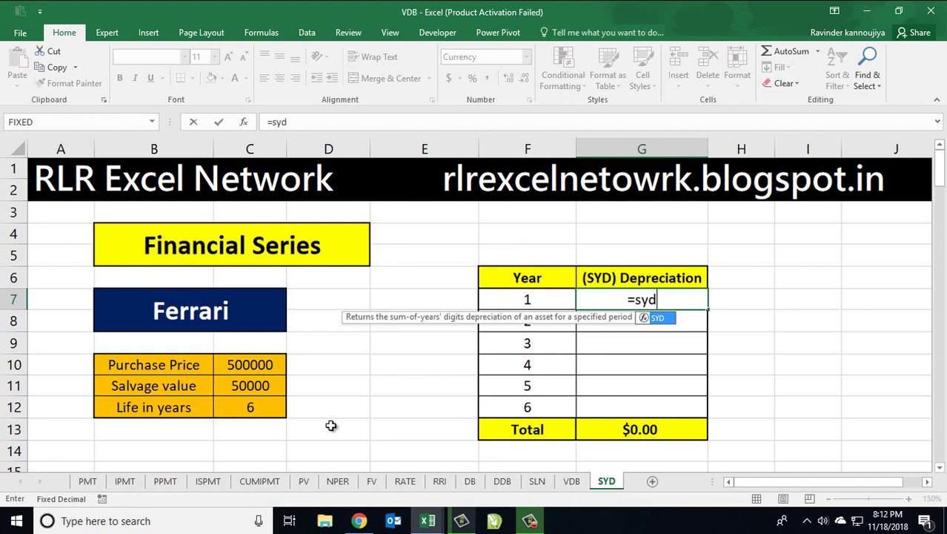
{"action": "key", "text": "Tab"}
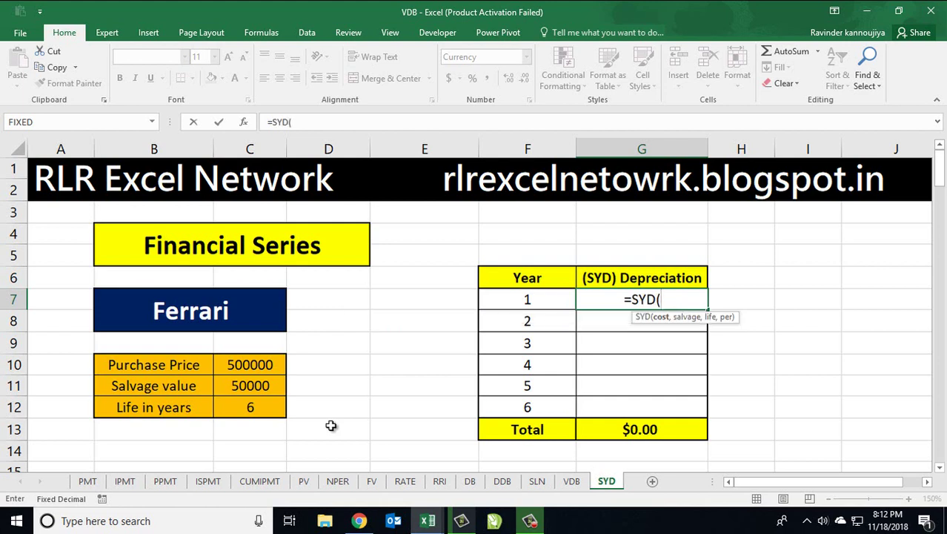
{"action": "key", "text": "Left"}
{"action": "key", "text": "Left"}
{"action": "key", "text": "Left"}
{"action": "key", "text": "Down"}
{"action": "key", "text": "Down"}
{"action": "key", "text": "Down"}
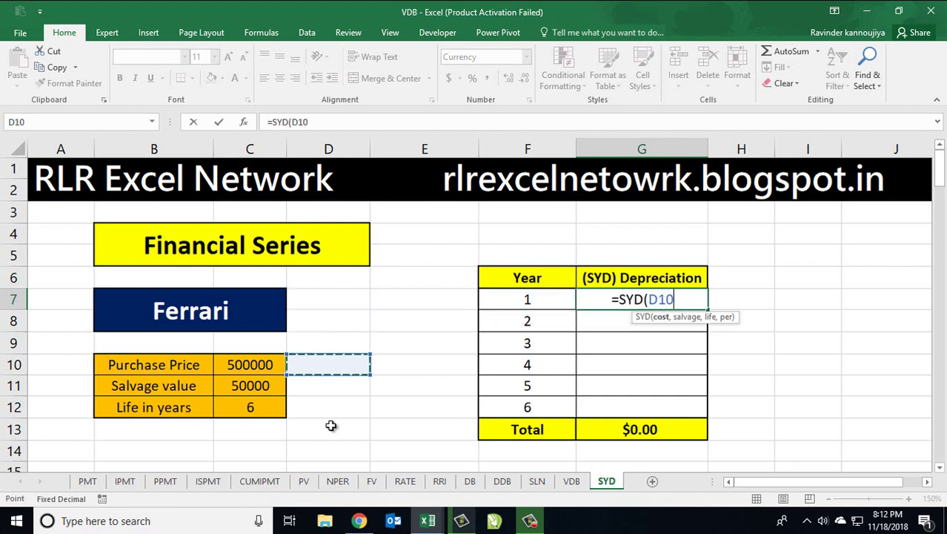
{"action": "key", "text": "Left"}
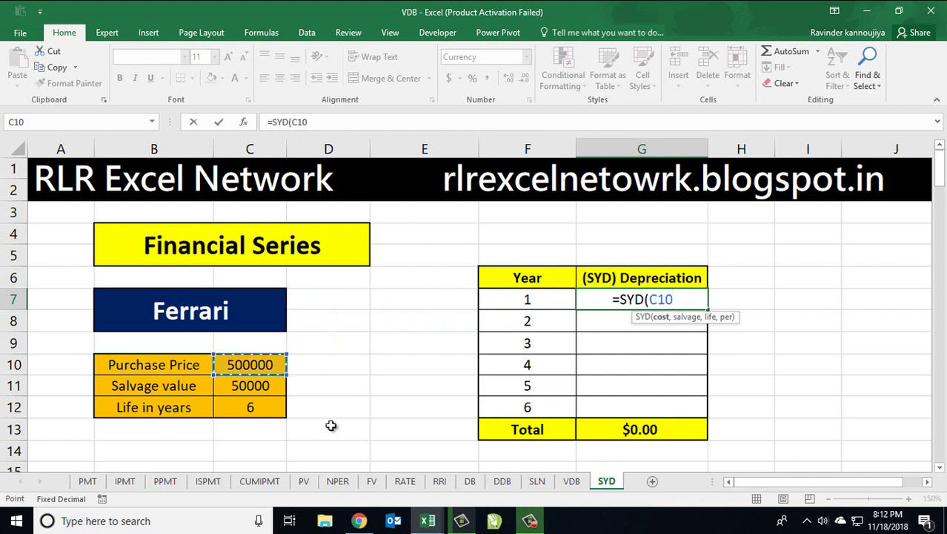
{"action": "key", "text": "F4"}
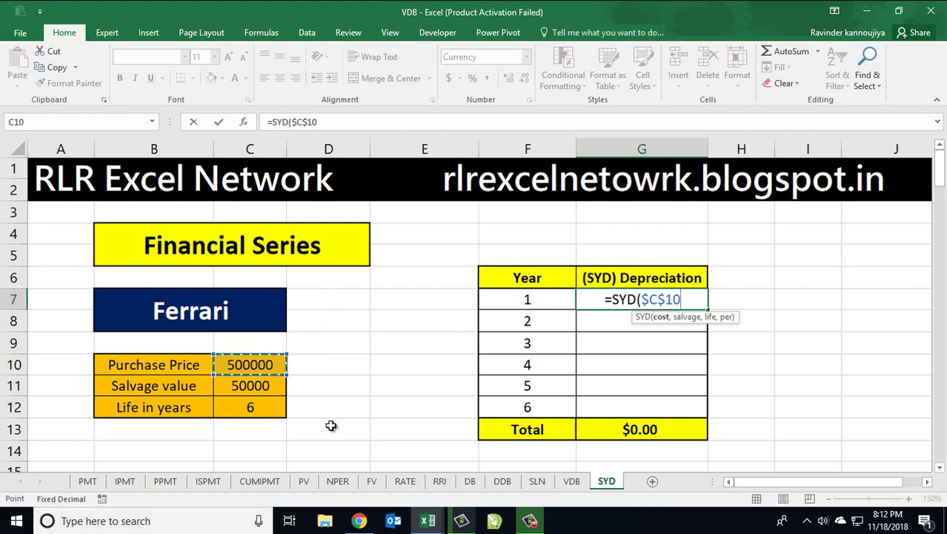
Add the absolute salvage value reference $C$11 as the SYD salvage argument
{"action": "type", "text": ","}
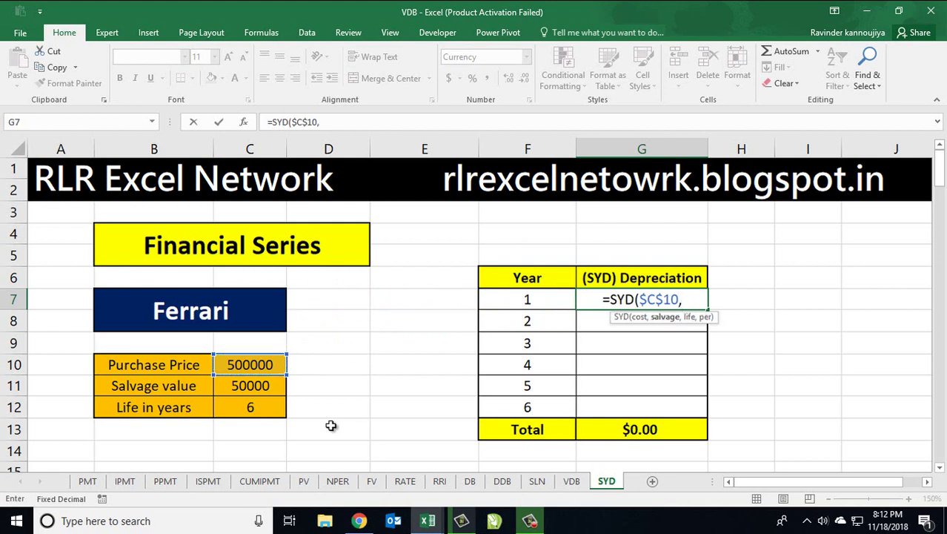
{"action": "key", "text": "Left"}
{"action": "key", "text": "Left"}
{"action": "key", "text": "Left"}
{"action": "key", "text": "Down"}
{"action": "key", "text": "Down"}
{"action": "key", "text": "Down"}
{"action": "key", "text": "Down"}
{"action": "key", "text": "Left"}
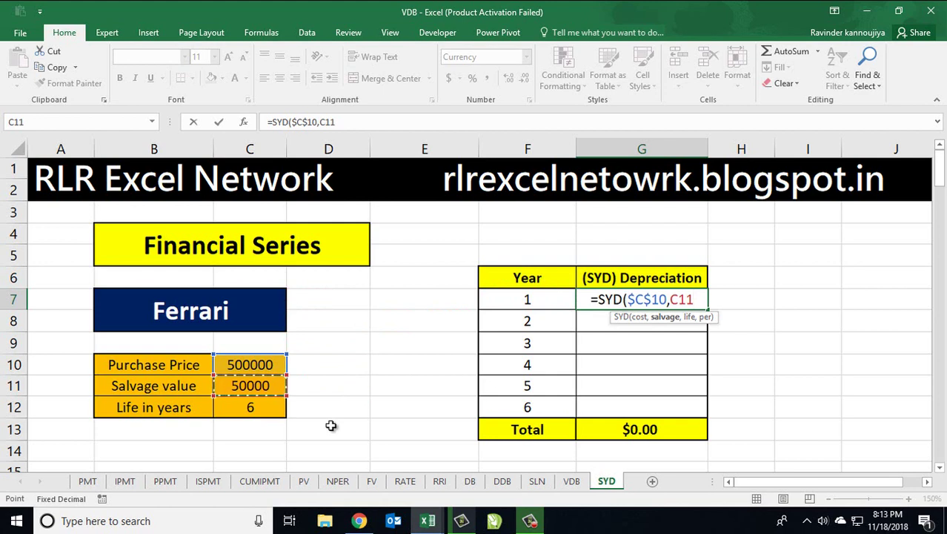
{"action": "key", "text": "F4"}
Add the absolute life-in-years reference $C$12 as the SYD life argument
{"action": "type", "text": "$C$11,"}
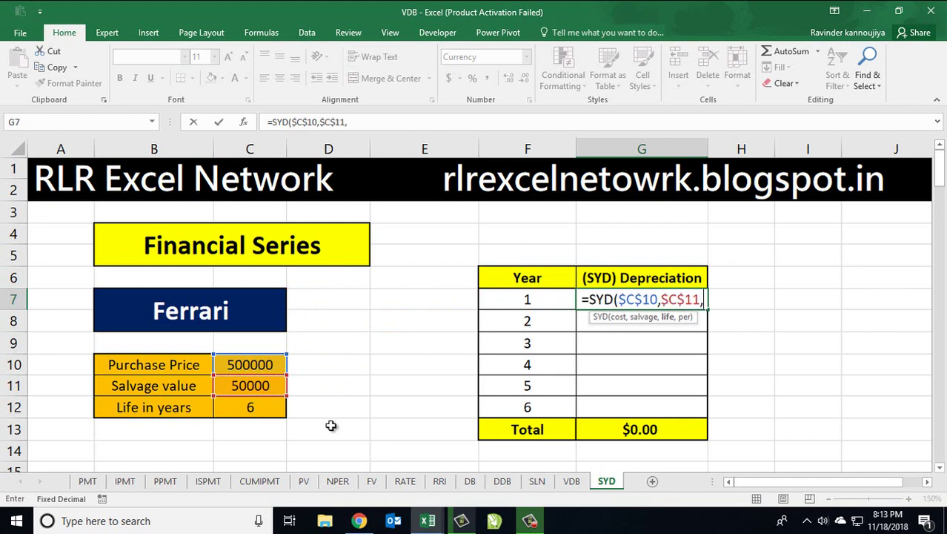
{"action": "key", "text": "Left"}
{"action": "key", "text": "Left"}
{"action": "key", "text": "Left"}
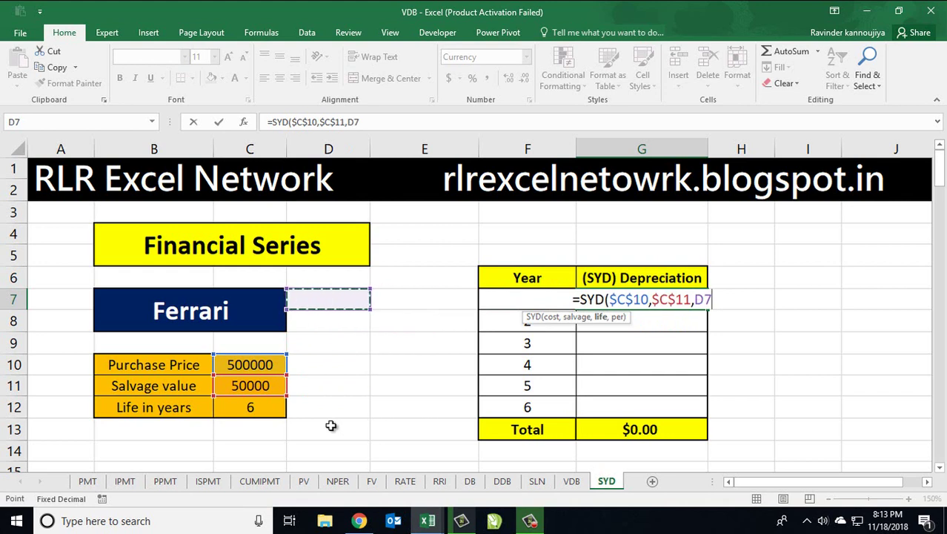
{"action": "key", "text": "Down"}
{"action": "key", "text": "Down"}
{"action": "key", "text": "Down"}
{"action": "key", "text": "Left"}
{"action": "key", "text": "Down"}
{"action": "key", "text": "Down"}
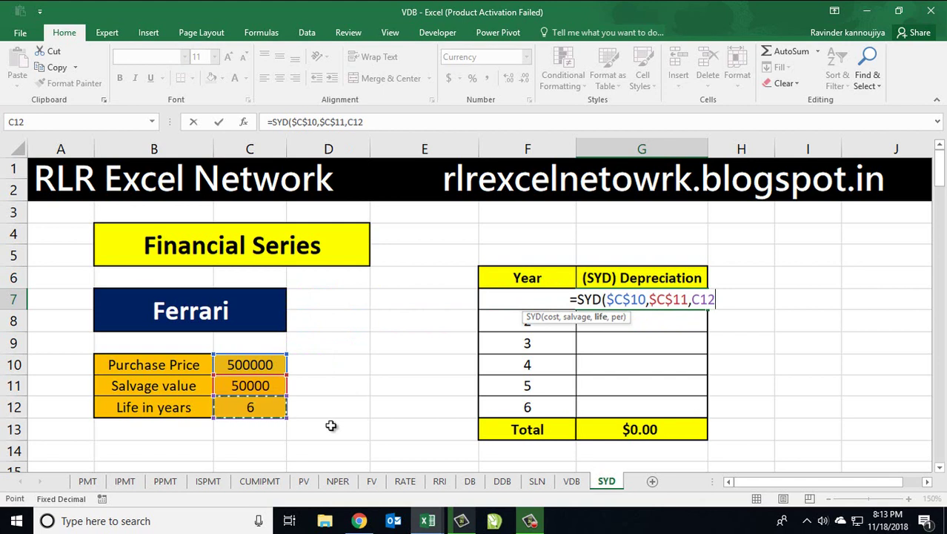
{"action": "key", "text": "F4"}
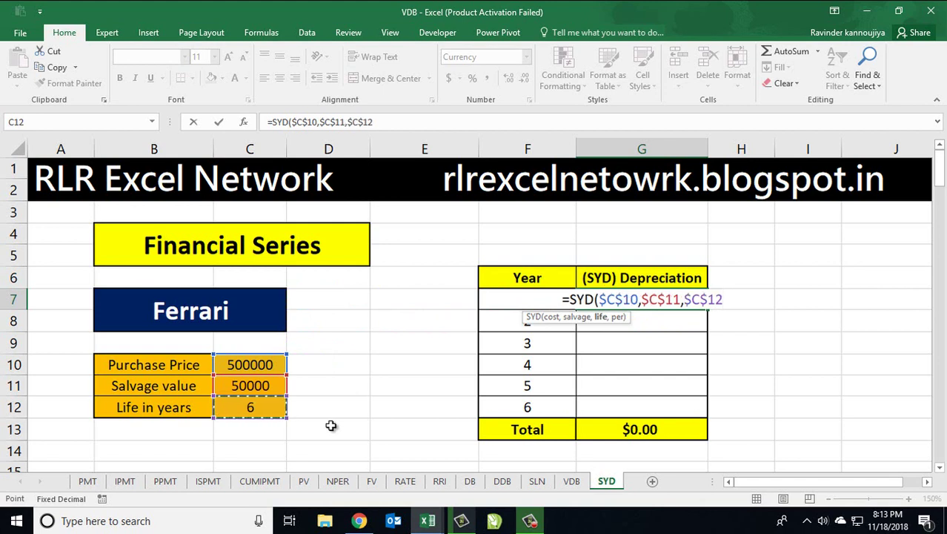
Use F7 as the period to complete =SYD($C$10,$C$11,$C$12,F7), giving $128,571.43
{"action": "type", "text": ","}
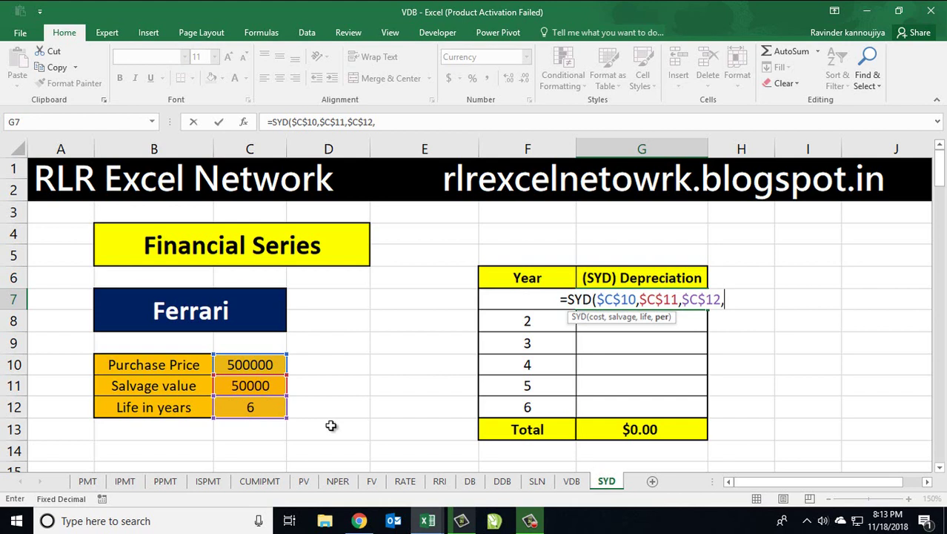
{"action": "key", "text": "Left"}
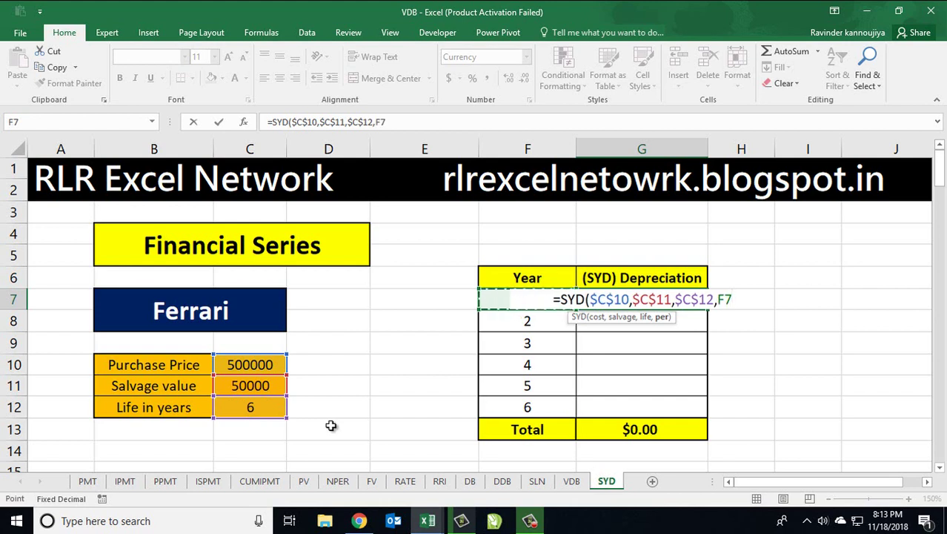
{"action": "type", "text": ")"}
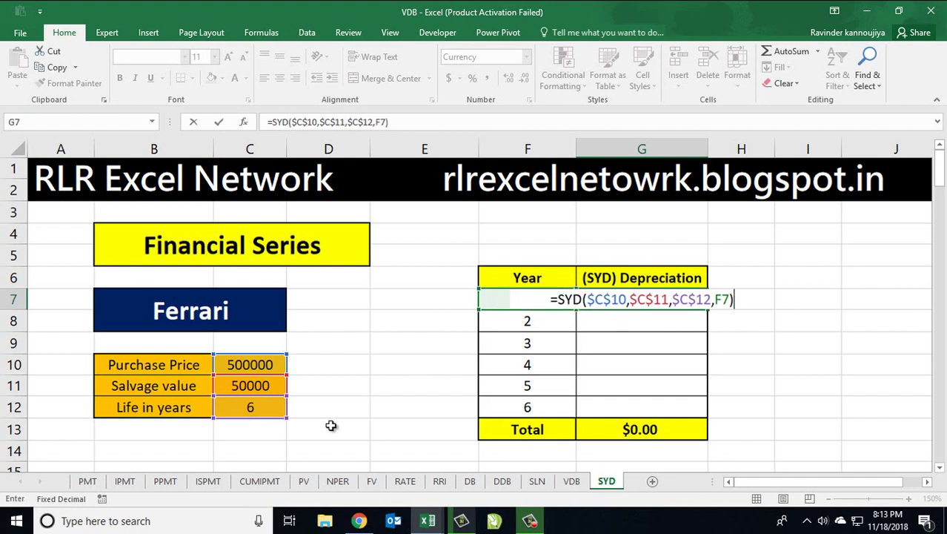
{"action": "key", "text": "Return"}
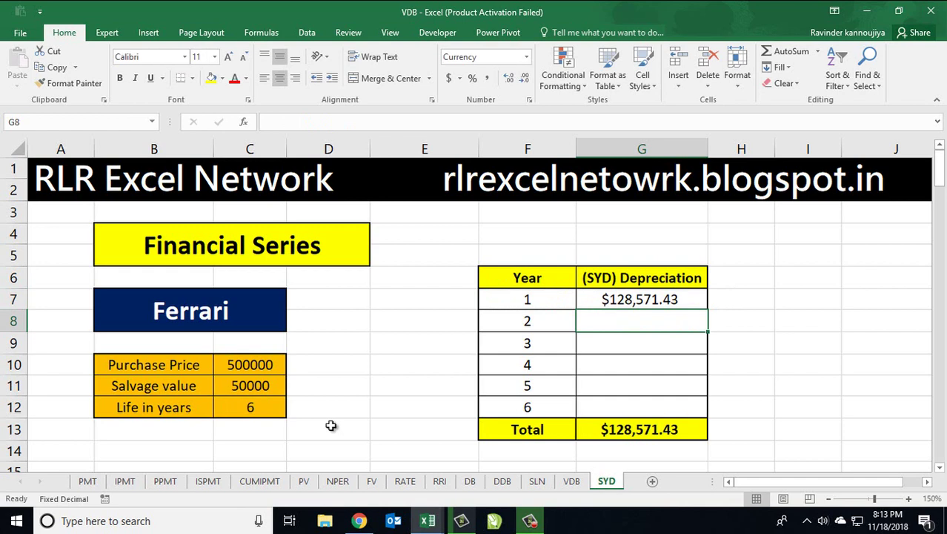
Copy the year-1 SYD formula to years 2–6, bringing the depreciation total to $450,000.00
{"action": "key", "text": "Up"}
{"action": "key", "text": "ctrl+c"}
{"action": "key", "text": "shift+Down"}
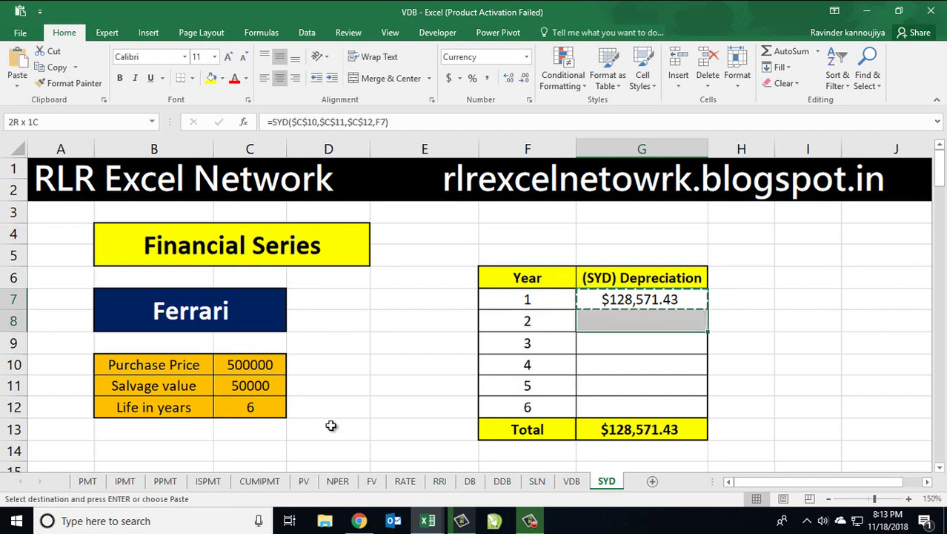
{"action": "key", "text": "shift+Down"}
{"action": "key", "text": "shift+Down"}
{"action": "key", "text": "shift+Down"}
{"action": "key", "text": "shift+Down"}
{"action": "key", "text": "ctrl+v"}
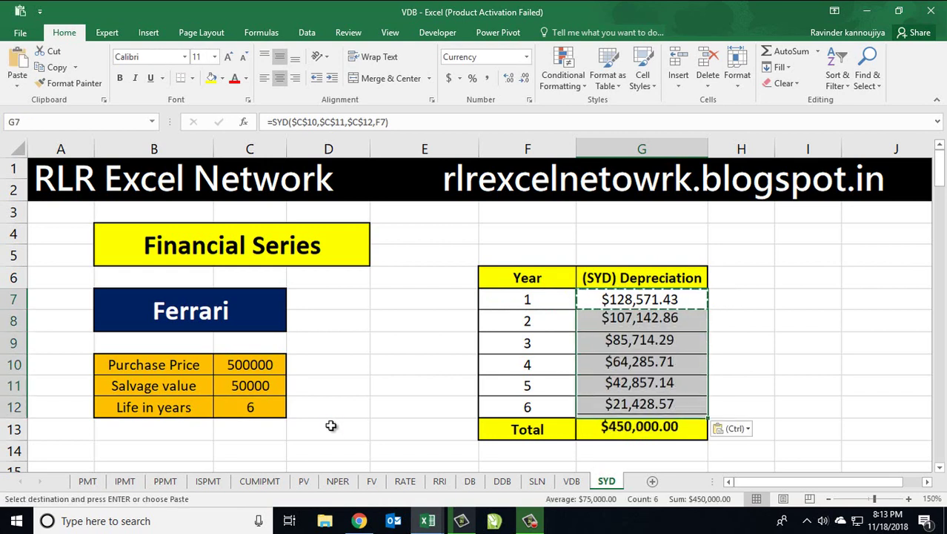
{"action": "key", "text": "Escape"}
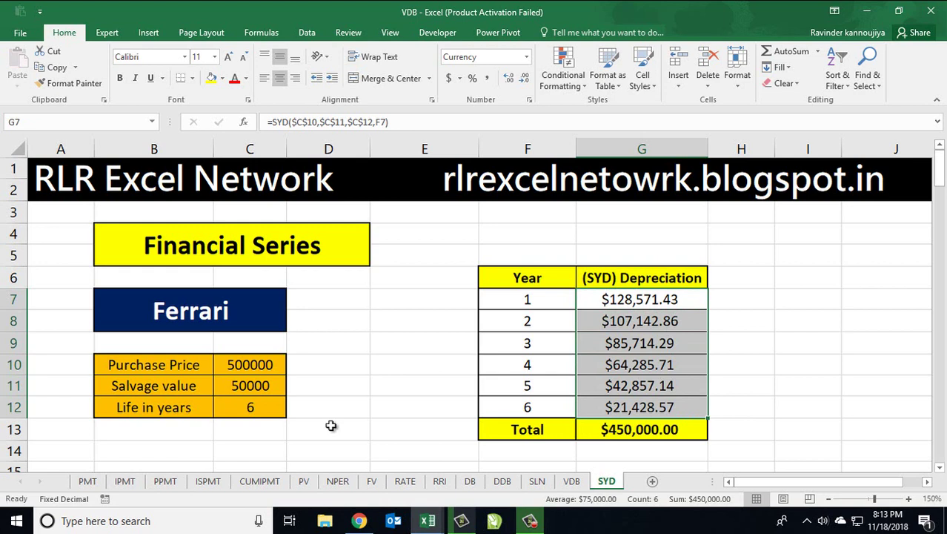
{"action": "key", "text": "Down"}
{"action": "key", "text": "Down"}
{"action": "key", "text": "Down"}
{"action": "key", "text": "Down"}
{"action": "key", "text": "Down"}
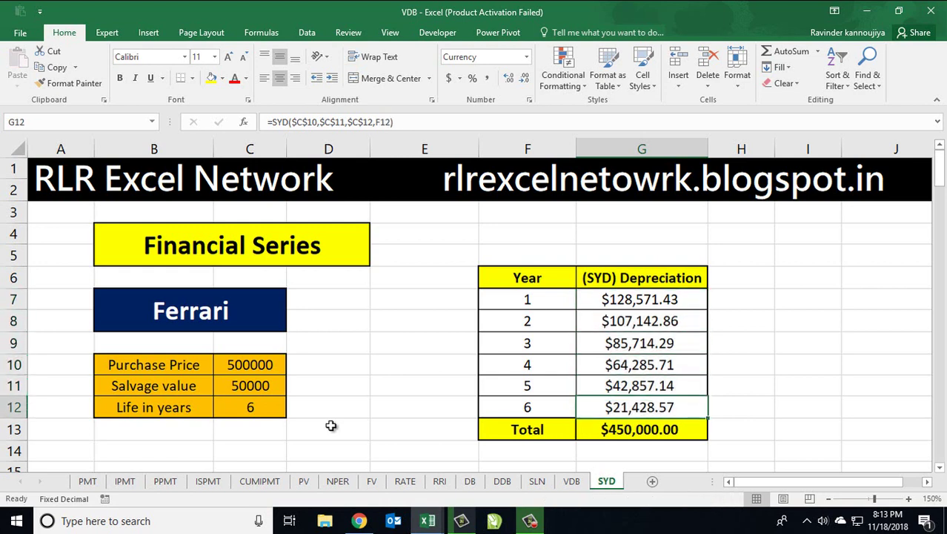
{"action": "key", "text": "Down"}
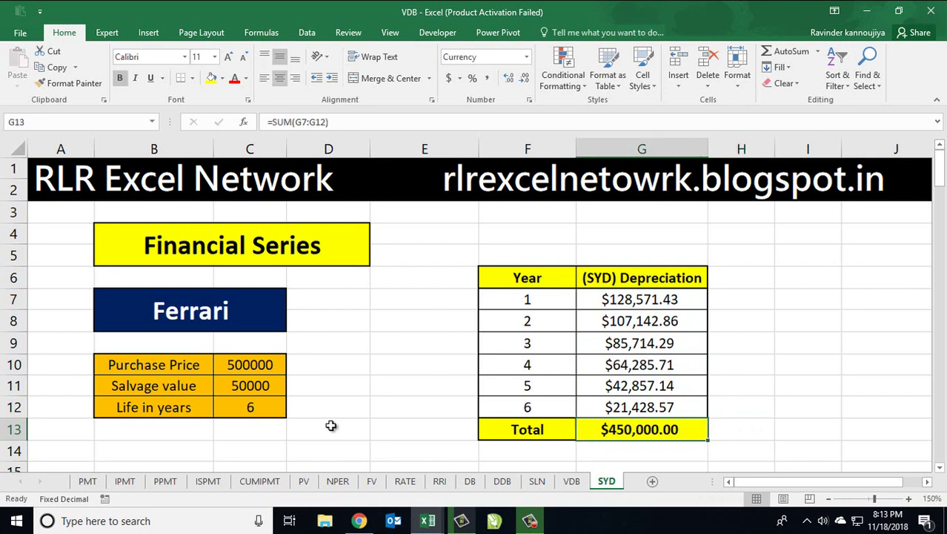
{"action": "key", "text": "Left"}
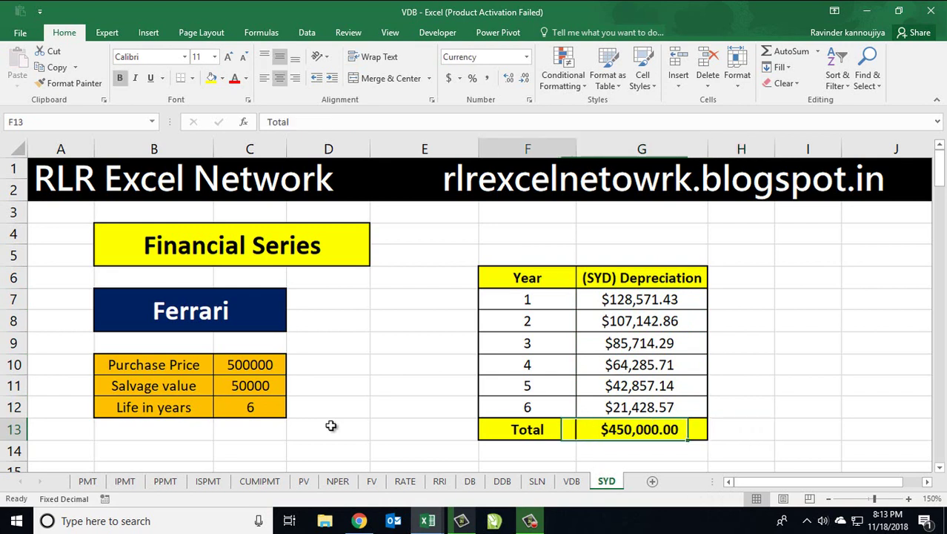
{"action": "key", "text": "Left"}
{"action": "key", "text": "Left"}
{"action": "key", "text": "Left"}
{"action": "key", "text": "Up"}
{"action": "key", "text": "Up"}
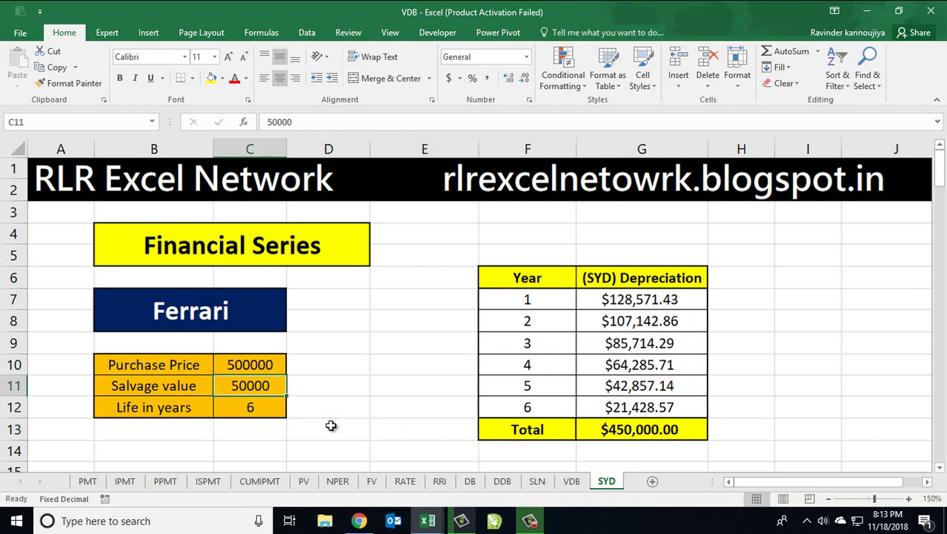